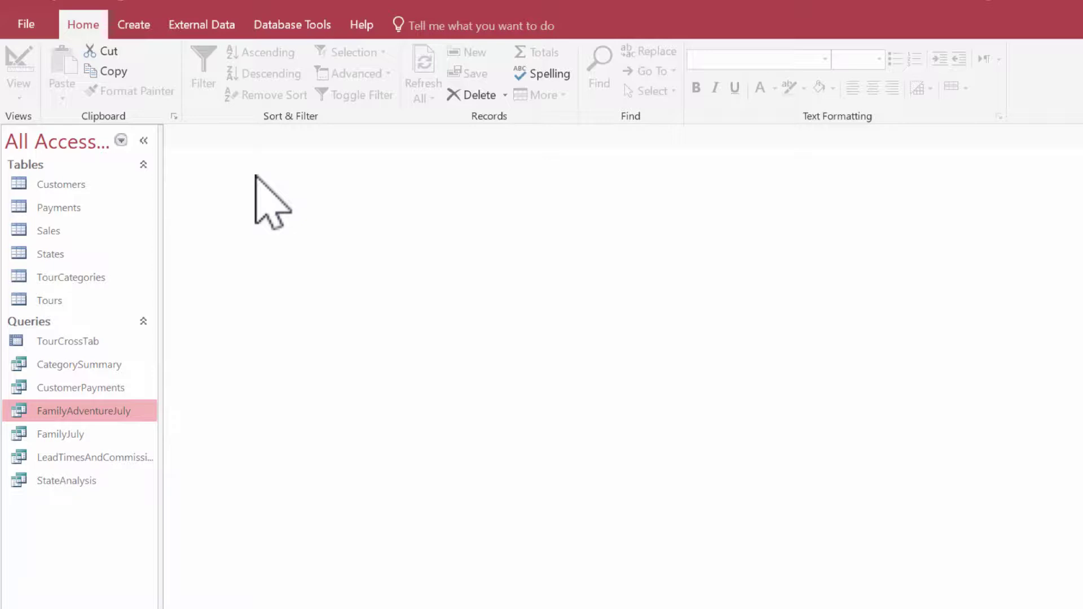
- Start the Report Wizard on the StateAnalysis query with State, TourName and Price selected
double_click(64, 481)
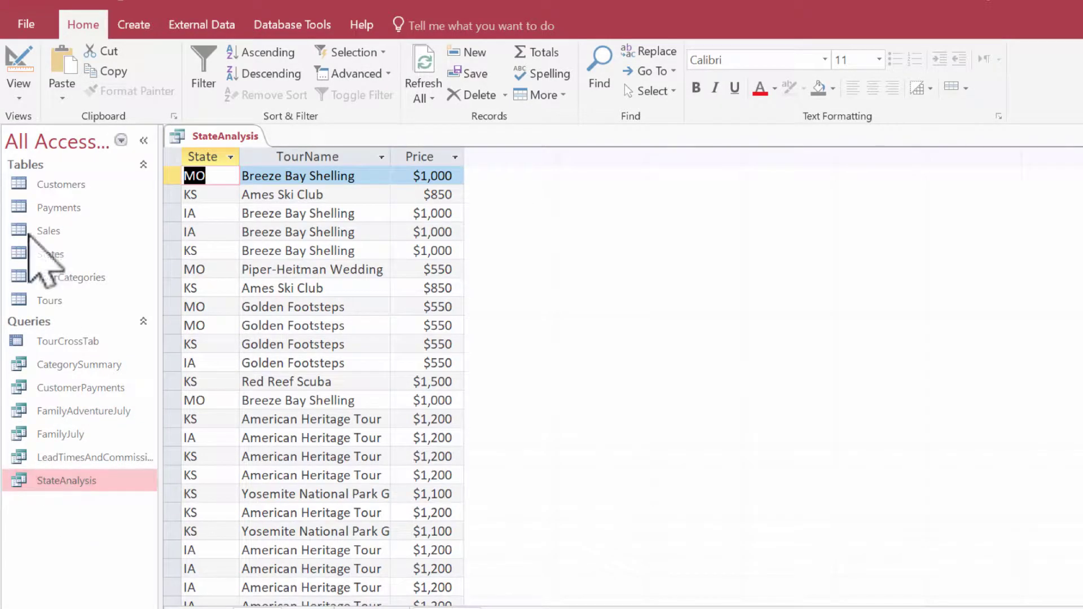
left_click(138, 25)
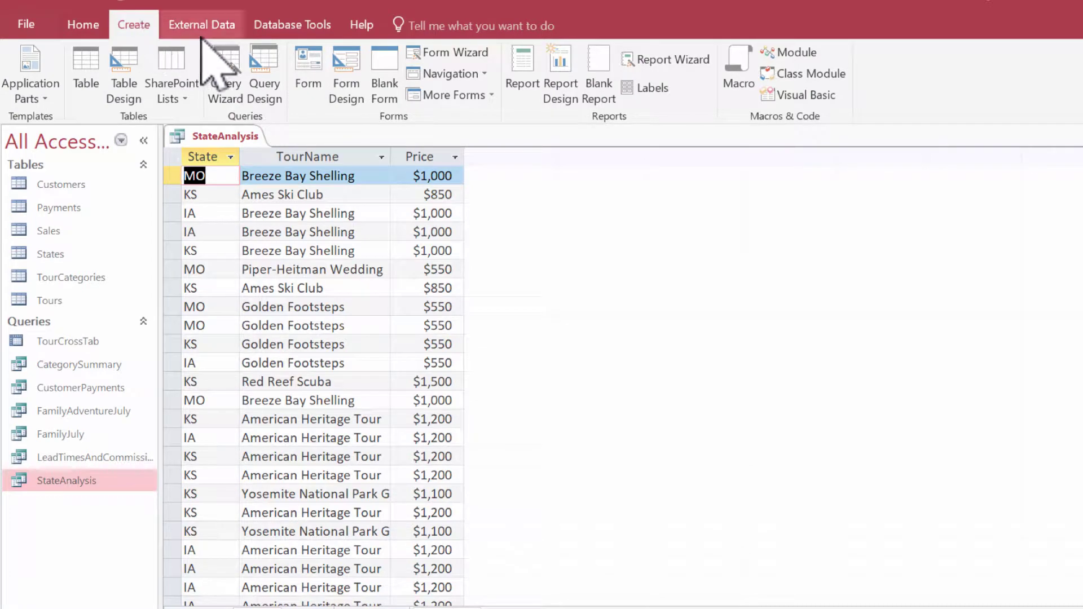
left_click(669, 58)
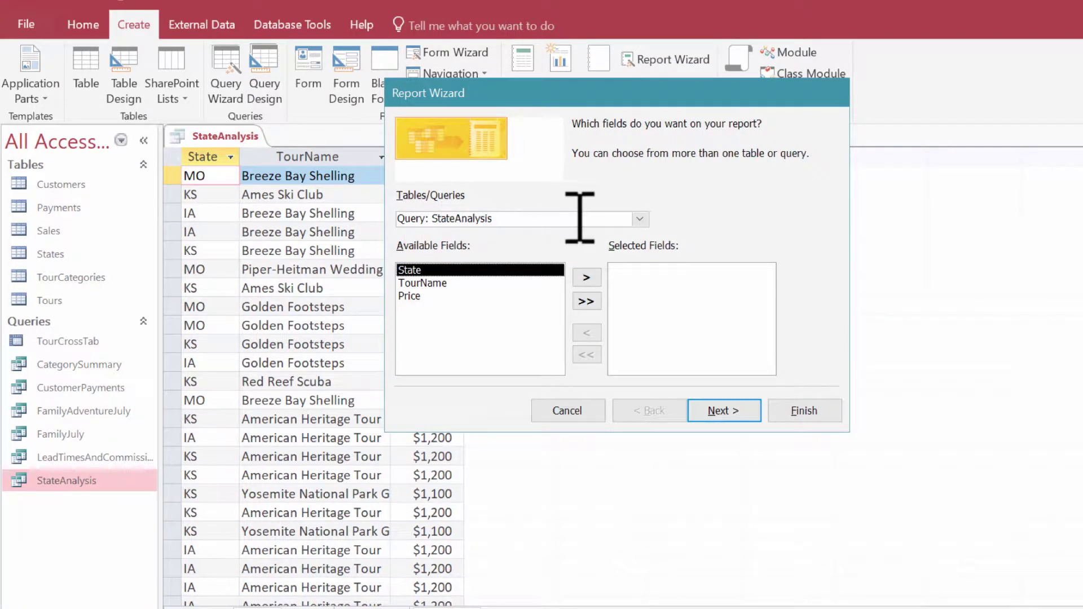
left_click(639, 219)
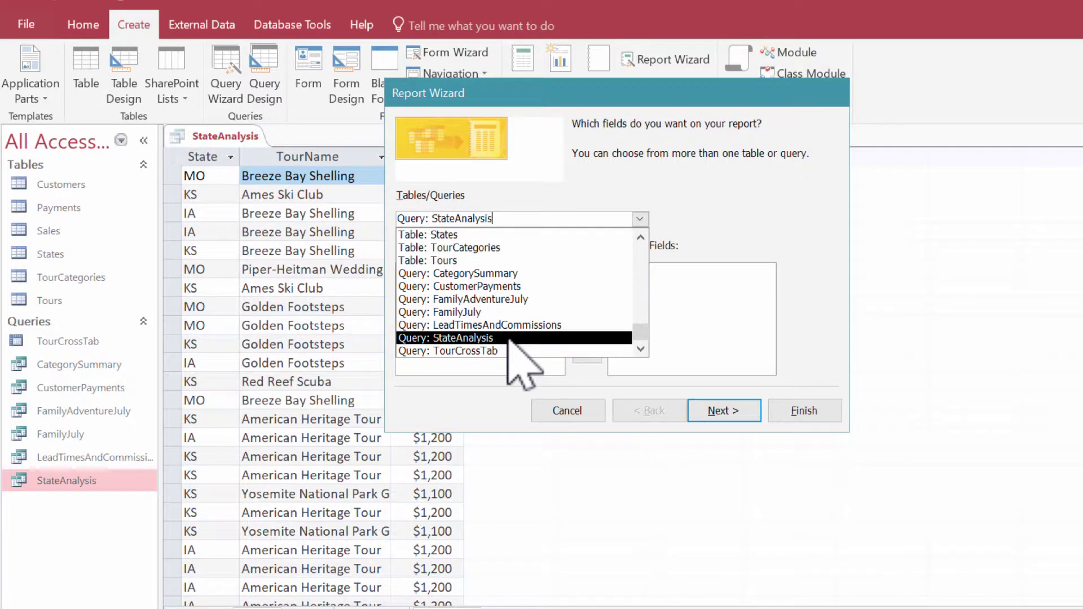
left_click(508, 338)
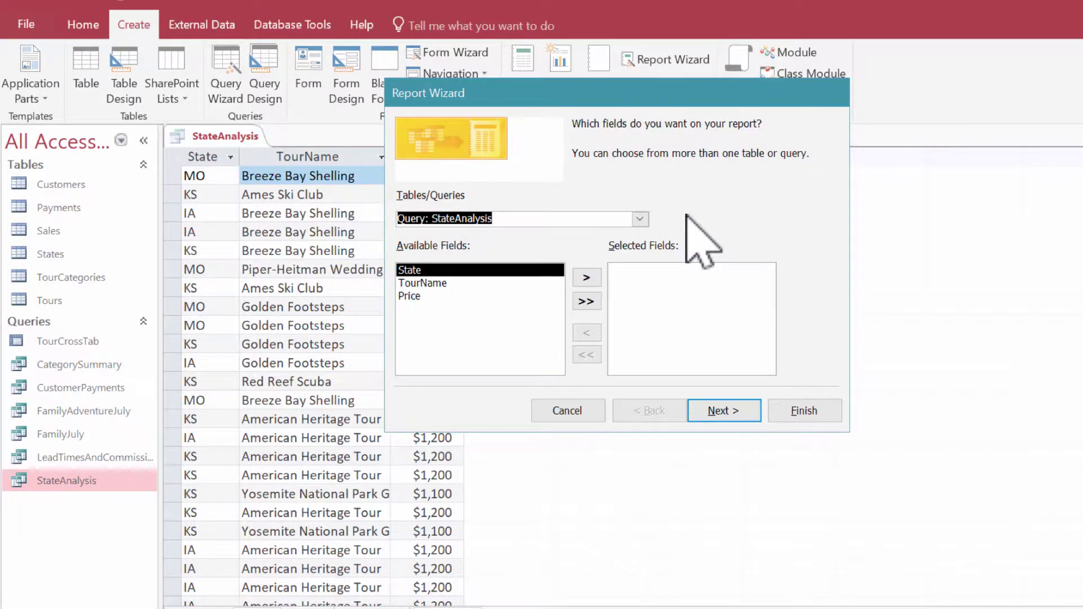
left_click(581, 304)
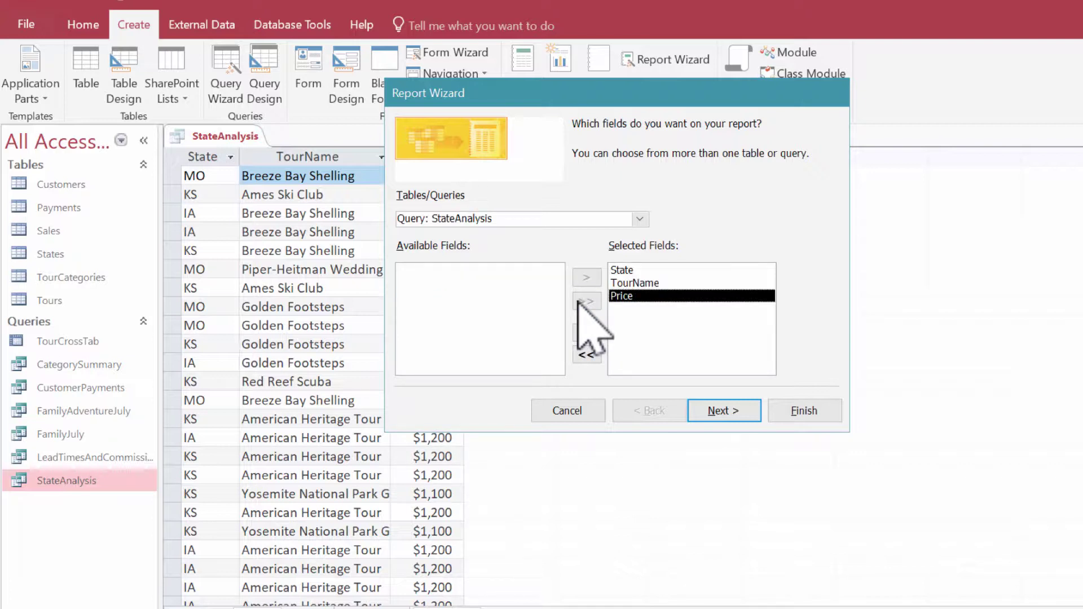
left_click(714, 409)
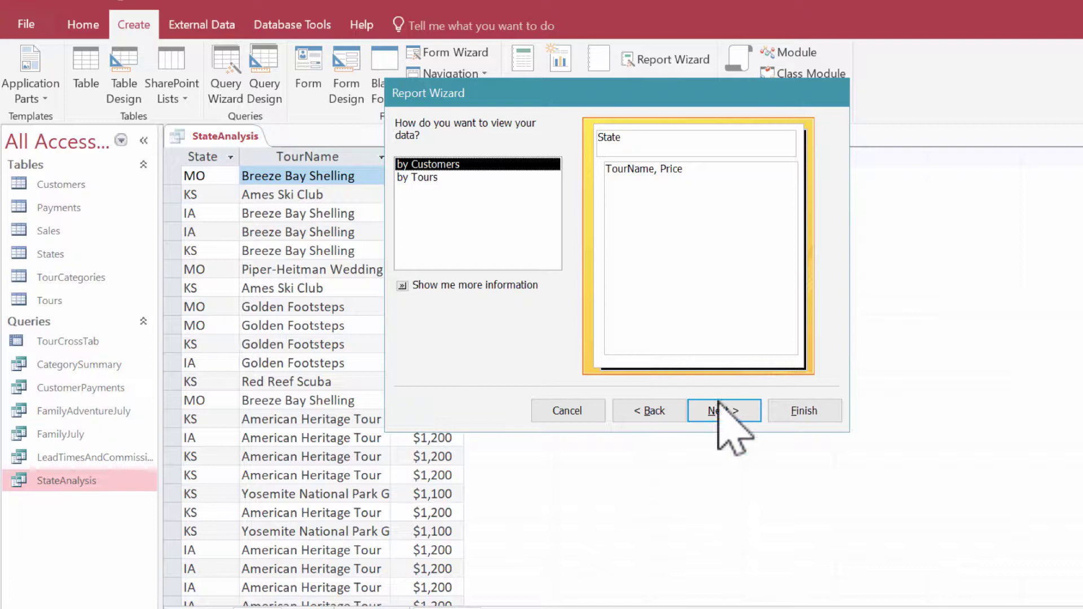
- Add TourName as a grouping level under State and accept the default sort and layout
left_click(714, 410)
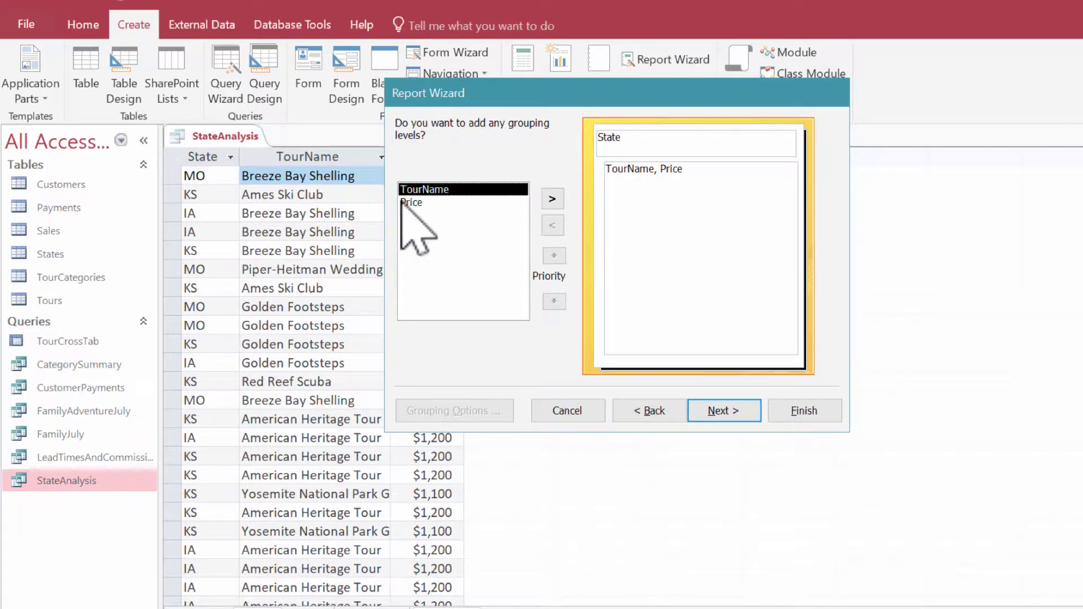
left_click(552, 198)
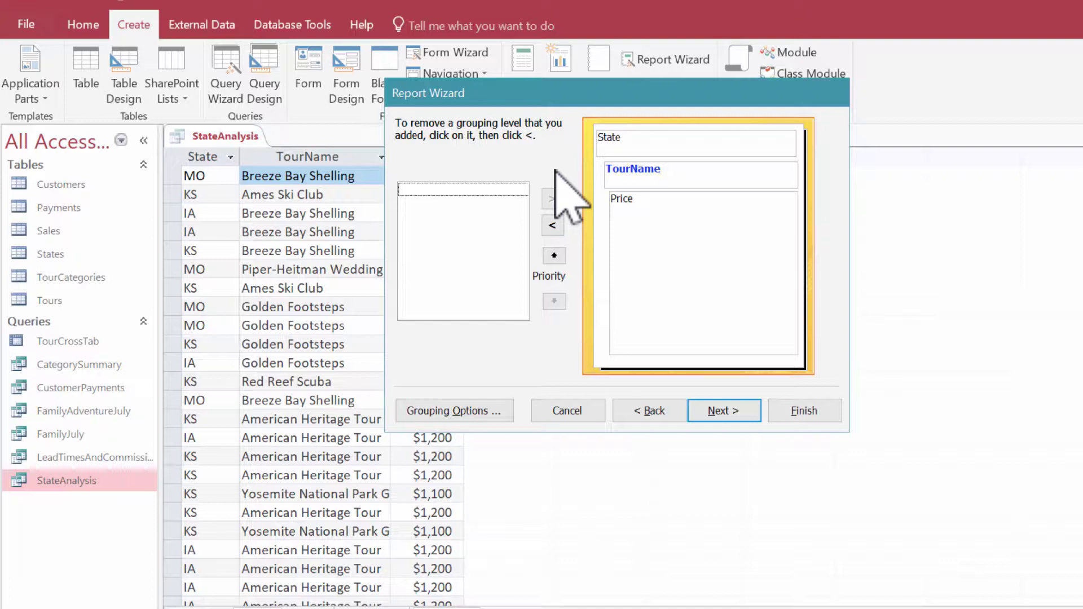
left_click(727, 410)
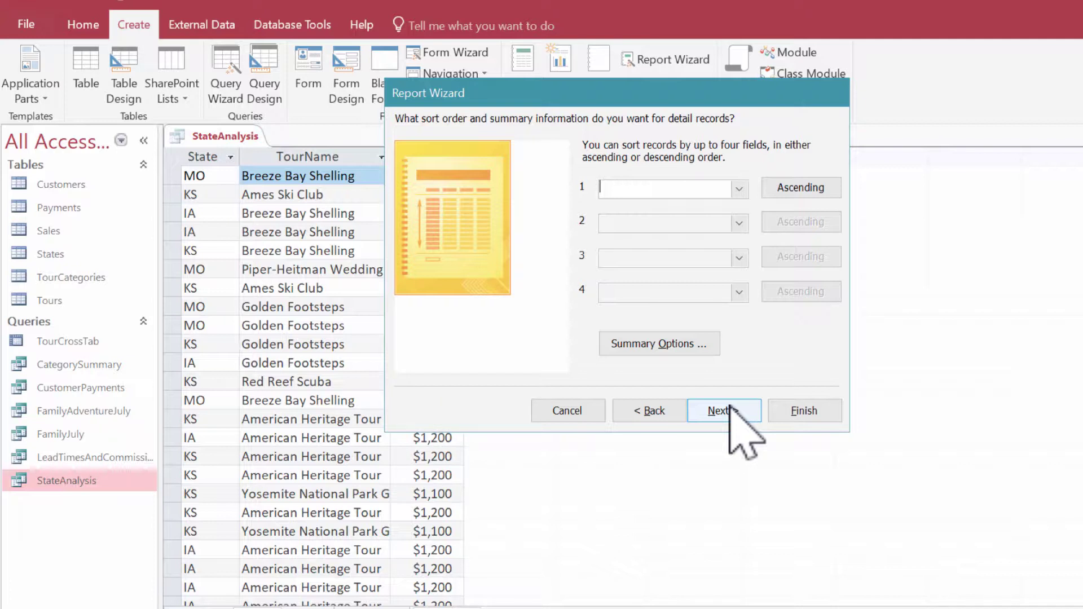
left_click(730, 410)
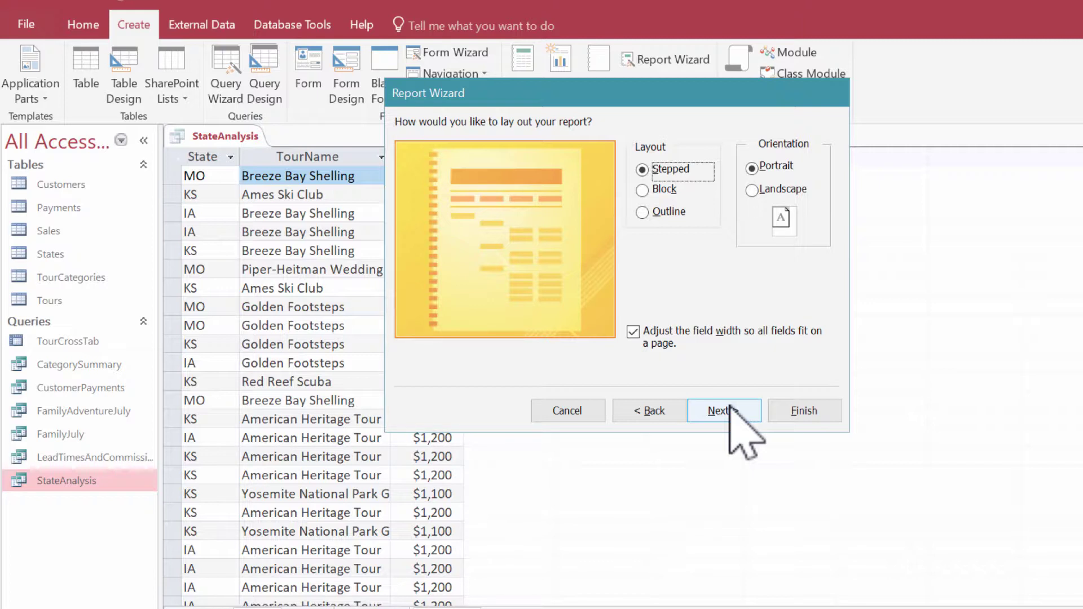
left_click(732, 410)
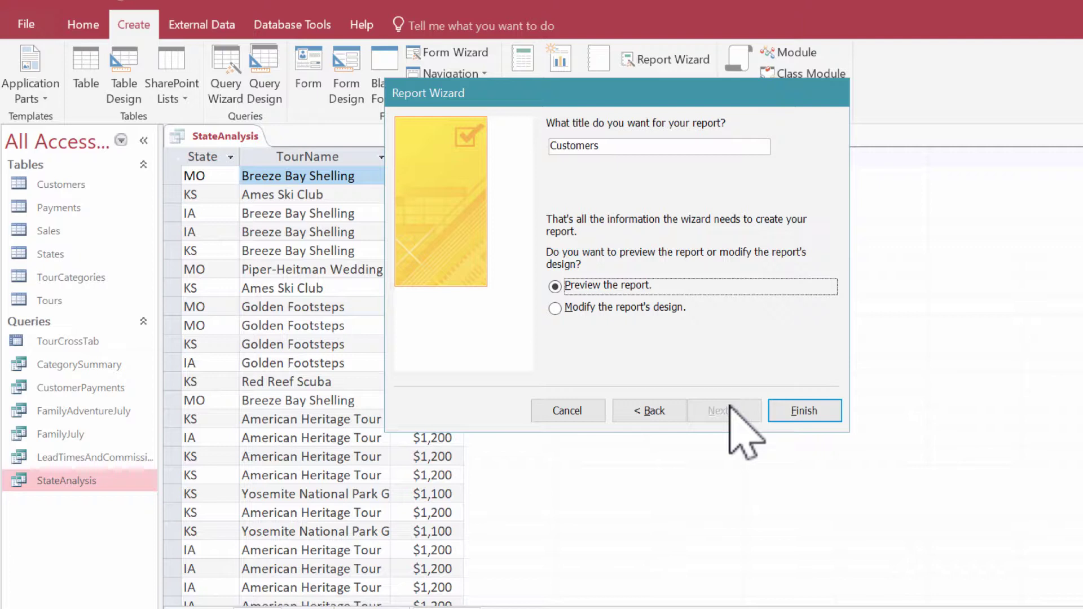
- Title the report 'State Revenue Report' and finish the wizard to preview it
left_click_drag(609, 145, 424, 151)
type("S")
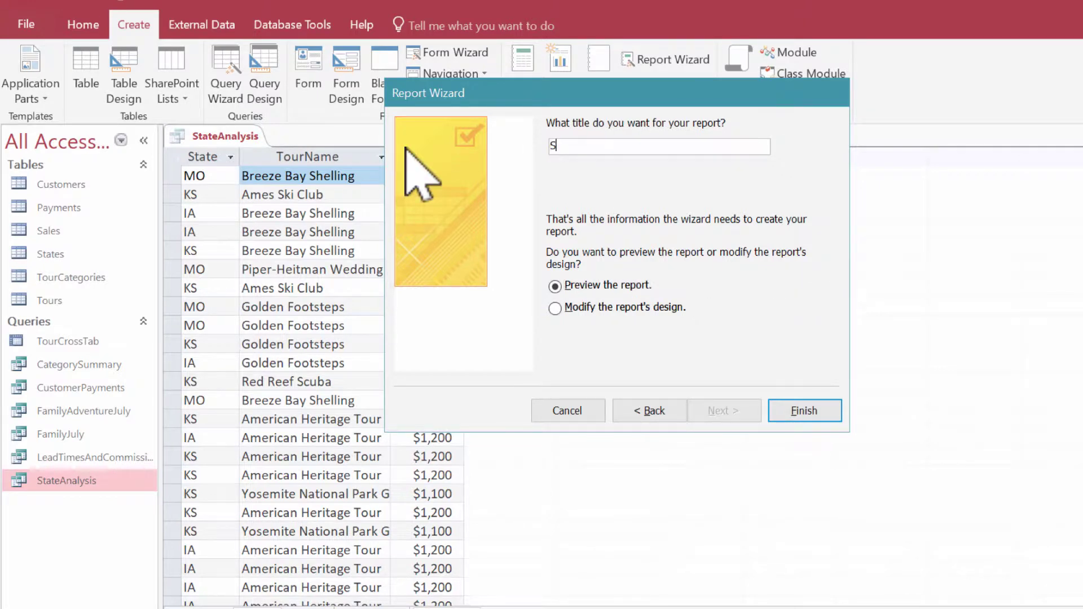
type("tate Revenue Report")
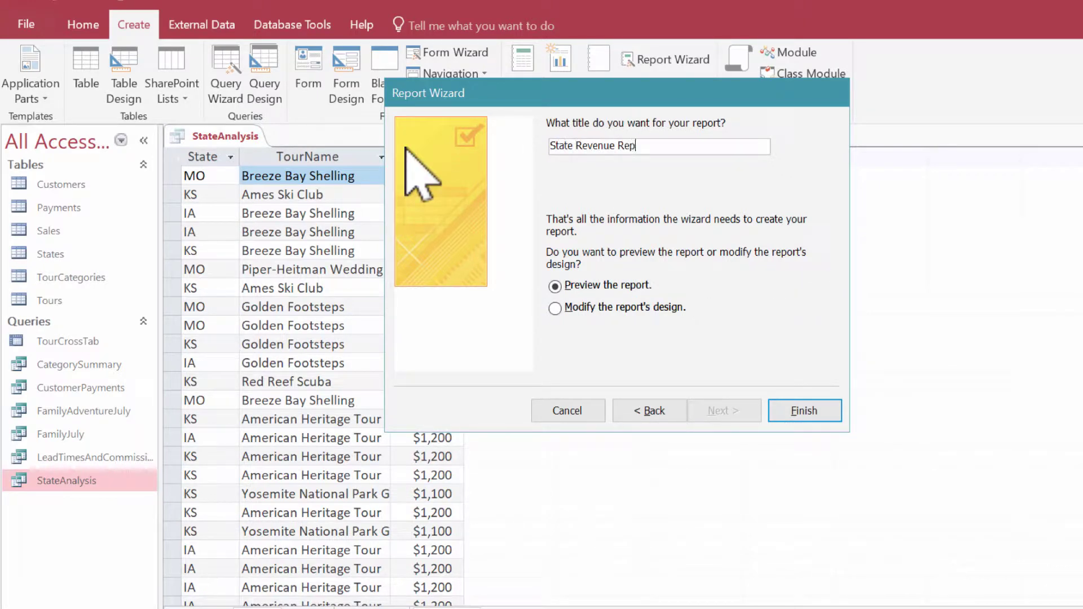
left_click(810, 410)
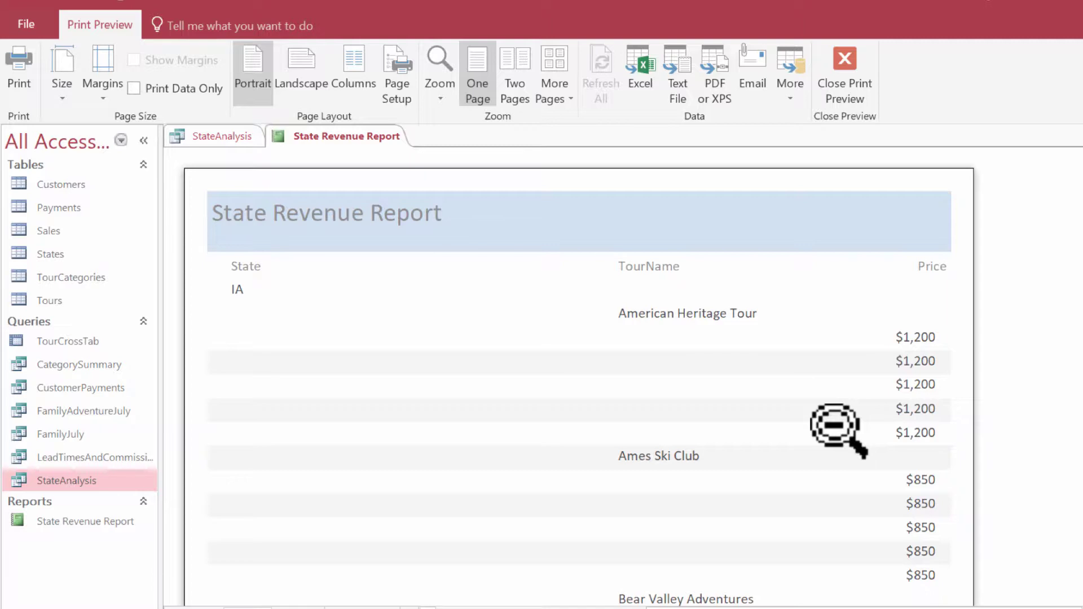
- Open State Revenue Report in Design View and launch its Record Source in the Query Builder
right_click(81, 526)
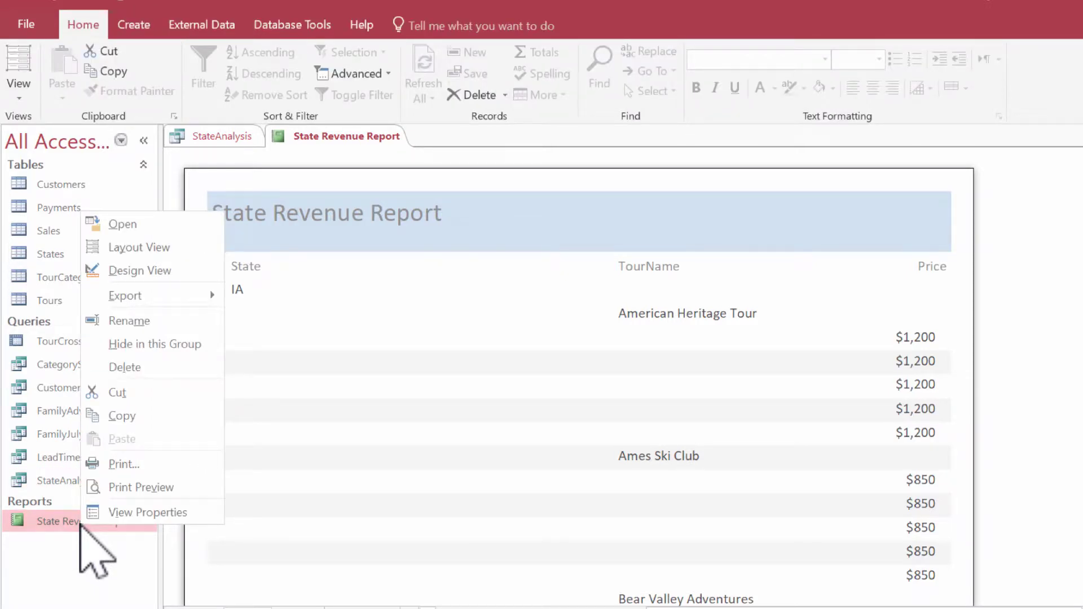
left_click(141, 270)
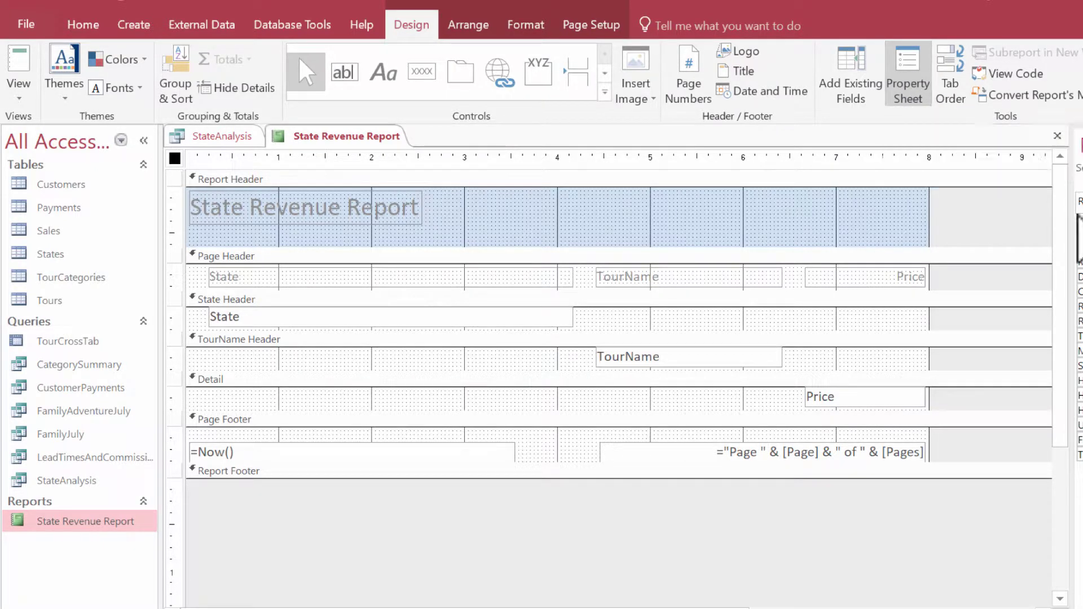
left_click_drag(1057, 218, 816, 248)
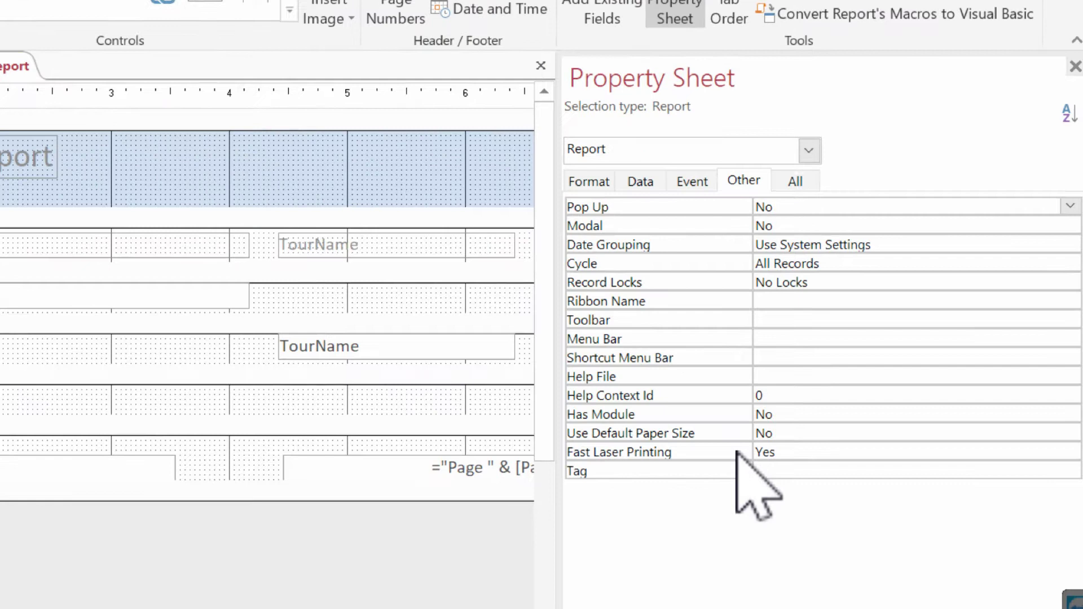
left_click(641, 179)
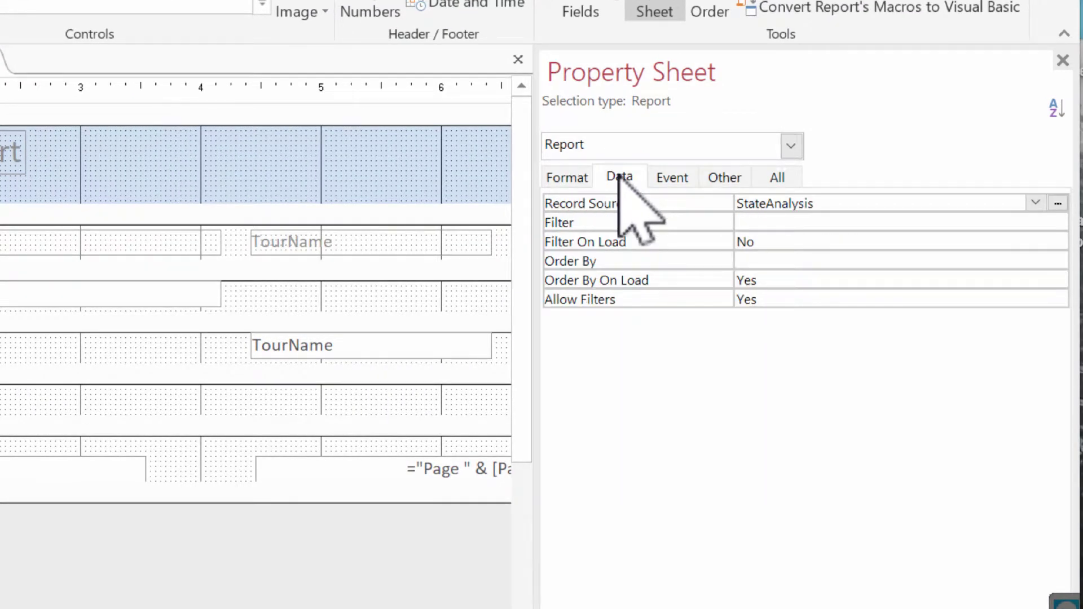
left_click(841, 207)
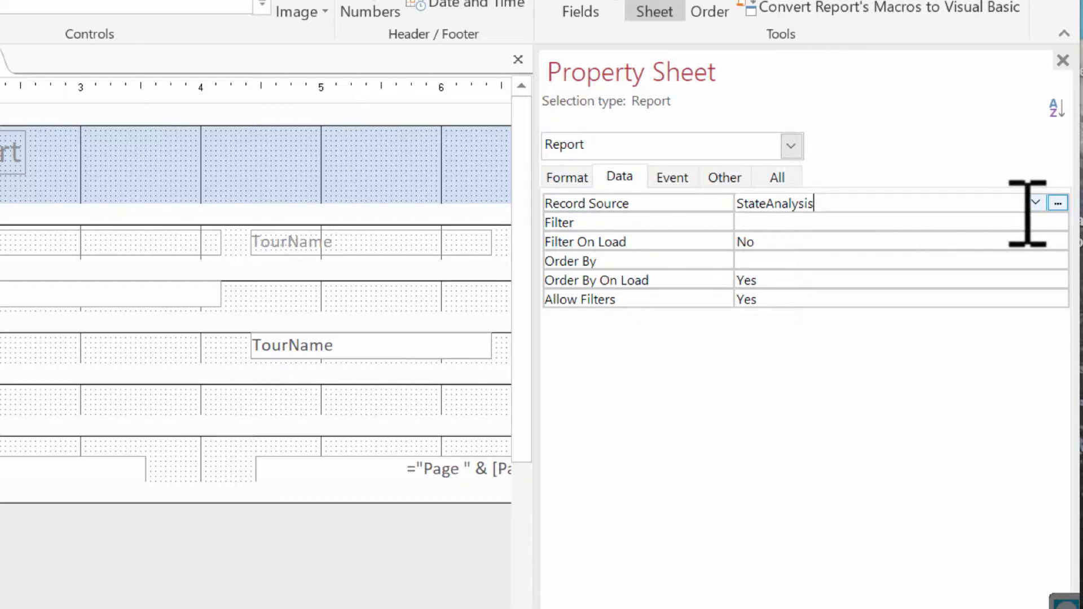
left_click(1058, 203)
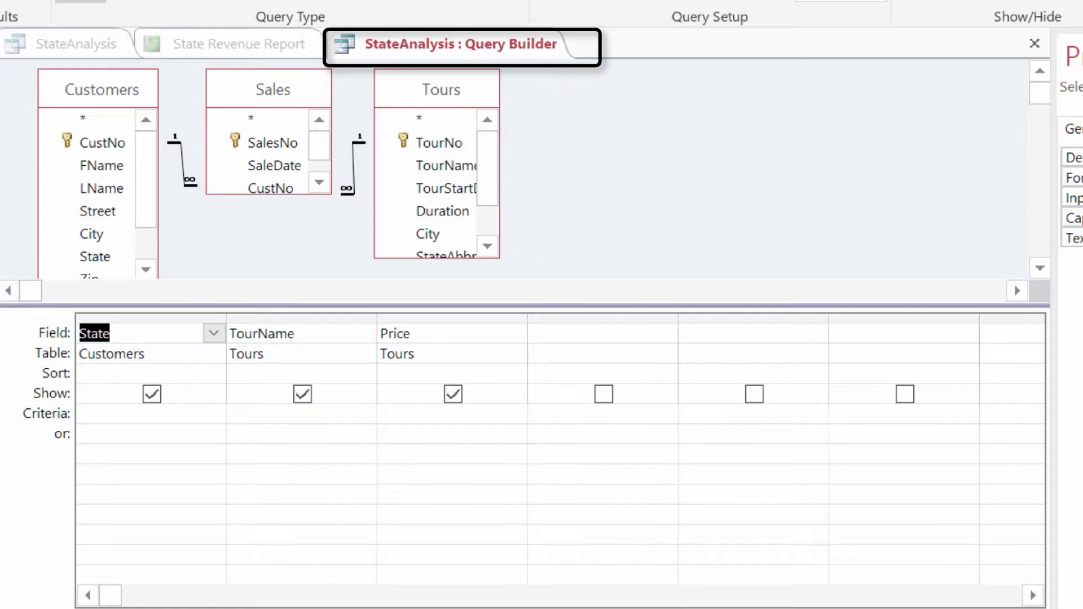
- Add Customers' FName and LName to the StateAnalysis query and save it
key("F4")
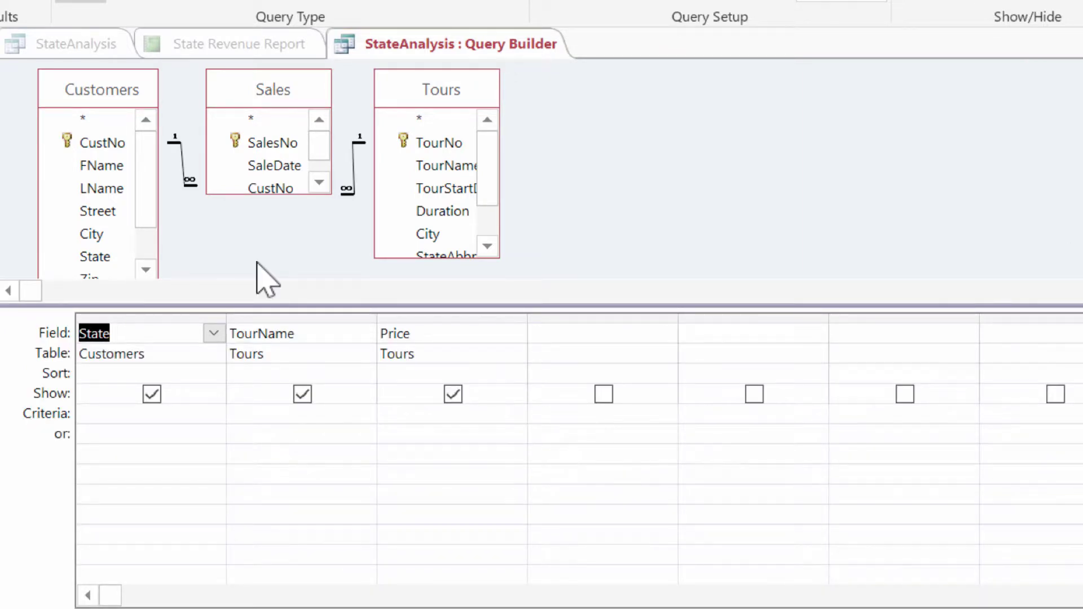
double_click(86, 167)
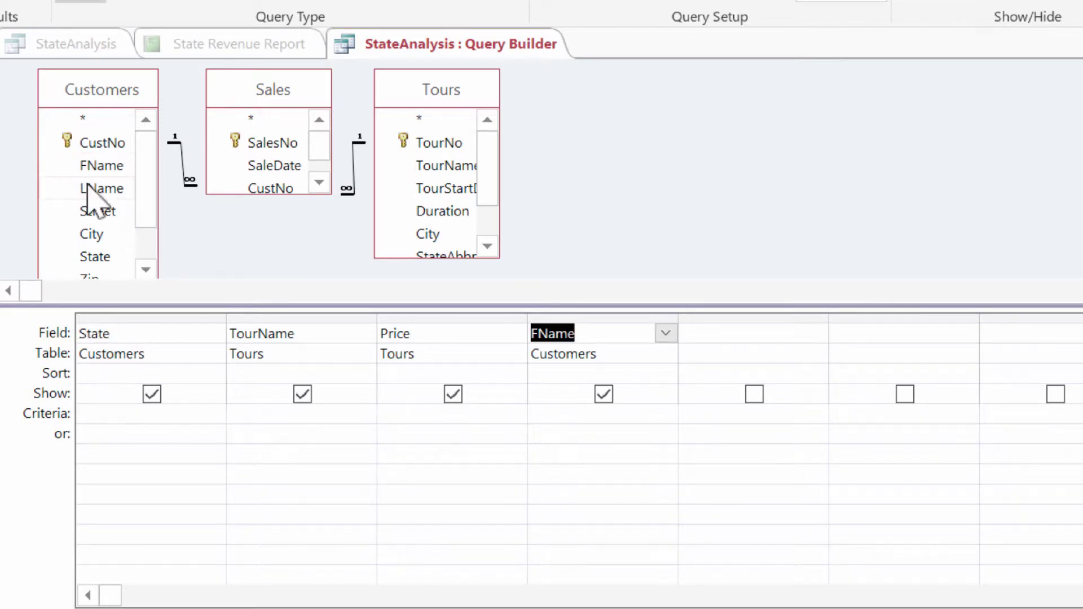
double_click(85, 189)
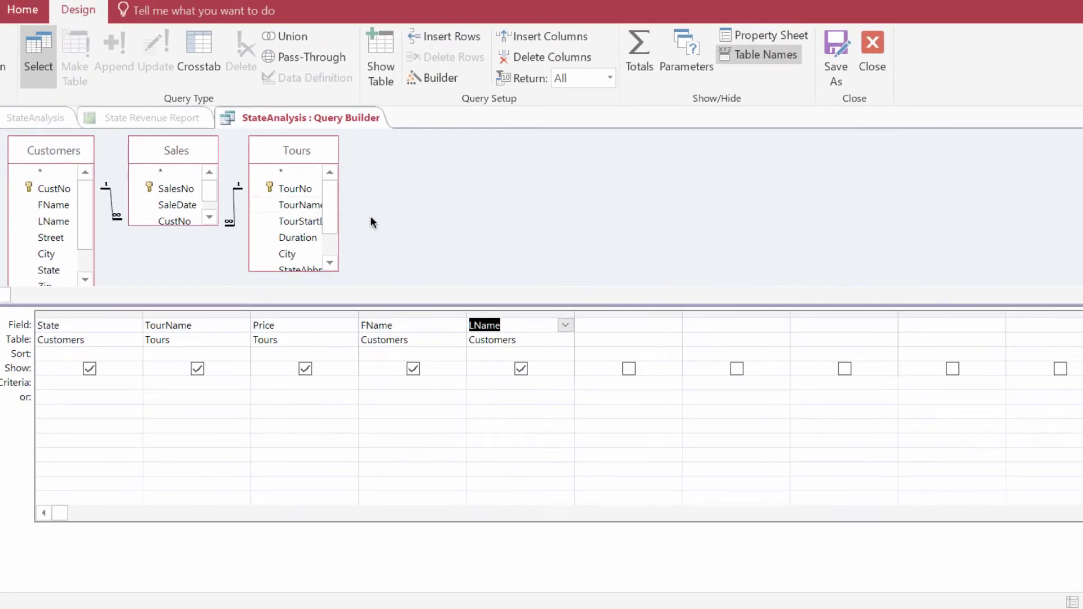
left_click(878, 47)
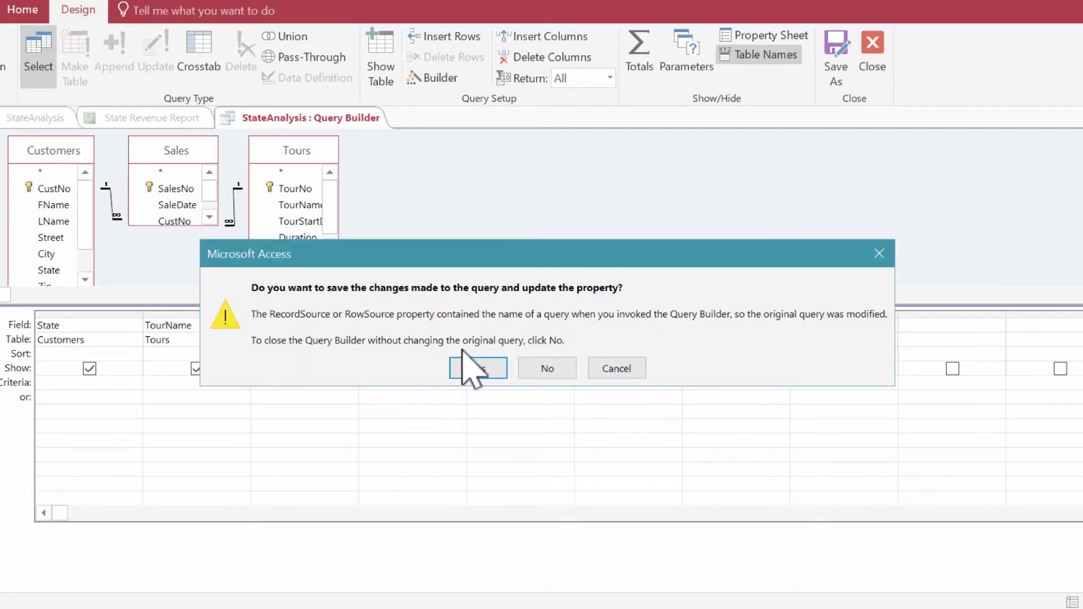
left_click(462, 367)
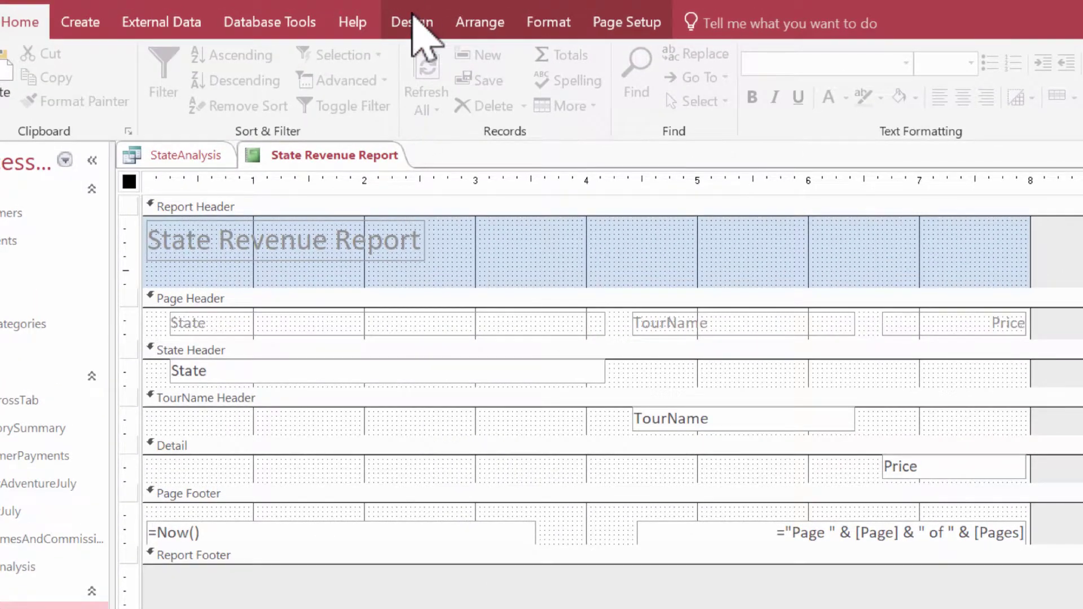
- Draw an unbound text box in the Detail section and nudge it up
left_click(413, 17)
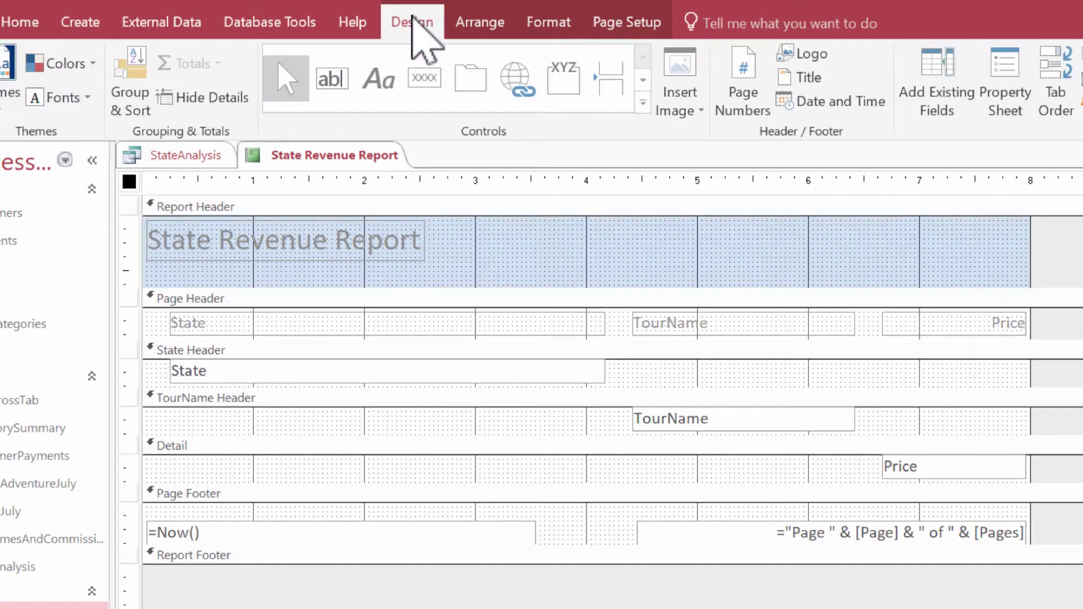
left_click(341, 75)
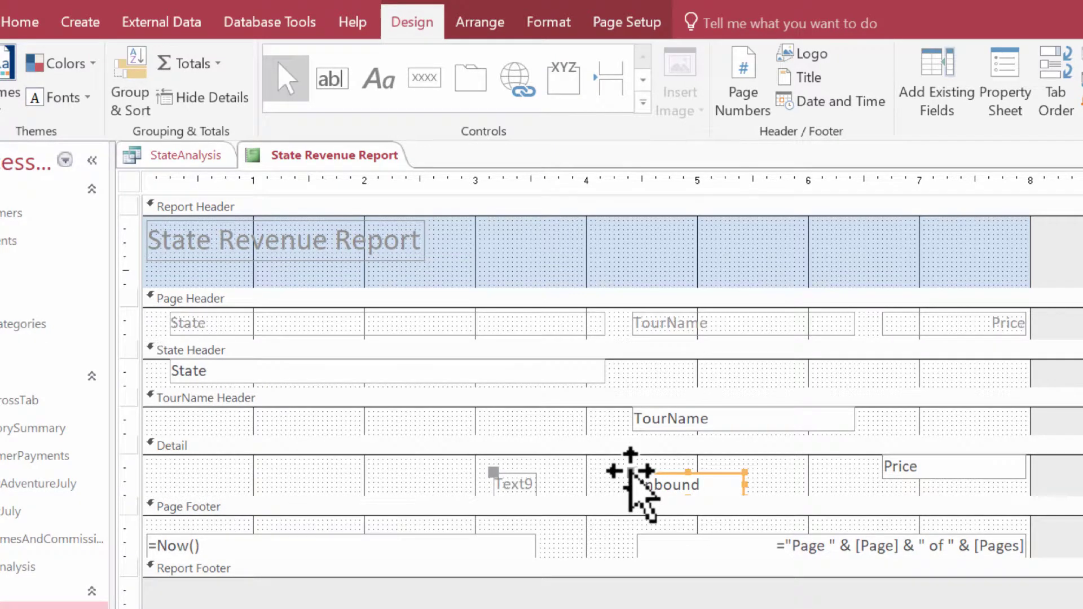
key("Up")
key("Up")
key("Up")
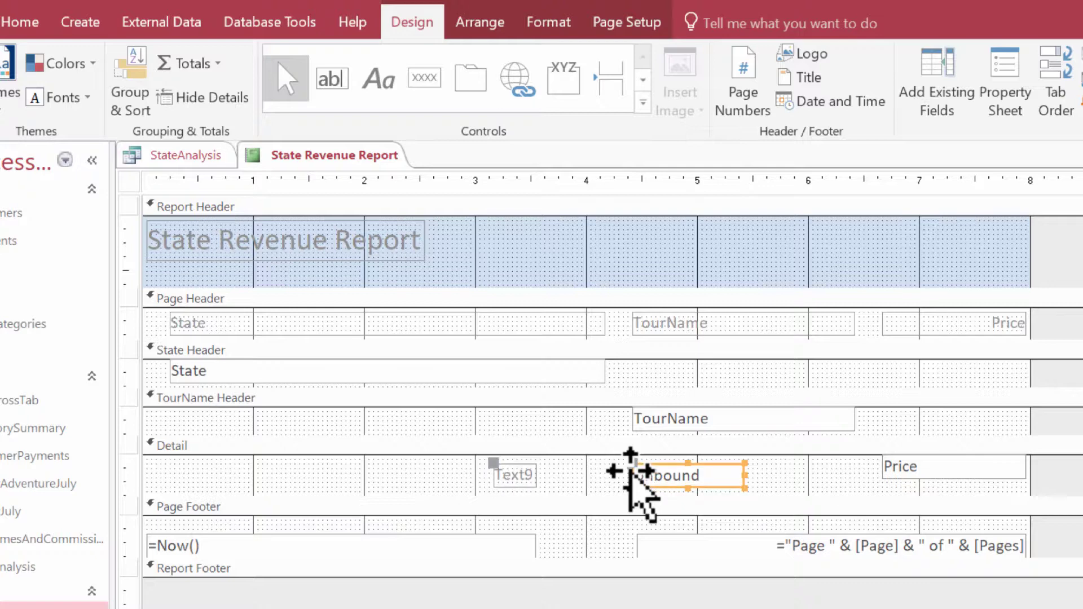
key("Up")
key("Up")
key("Up")
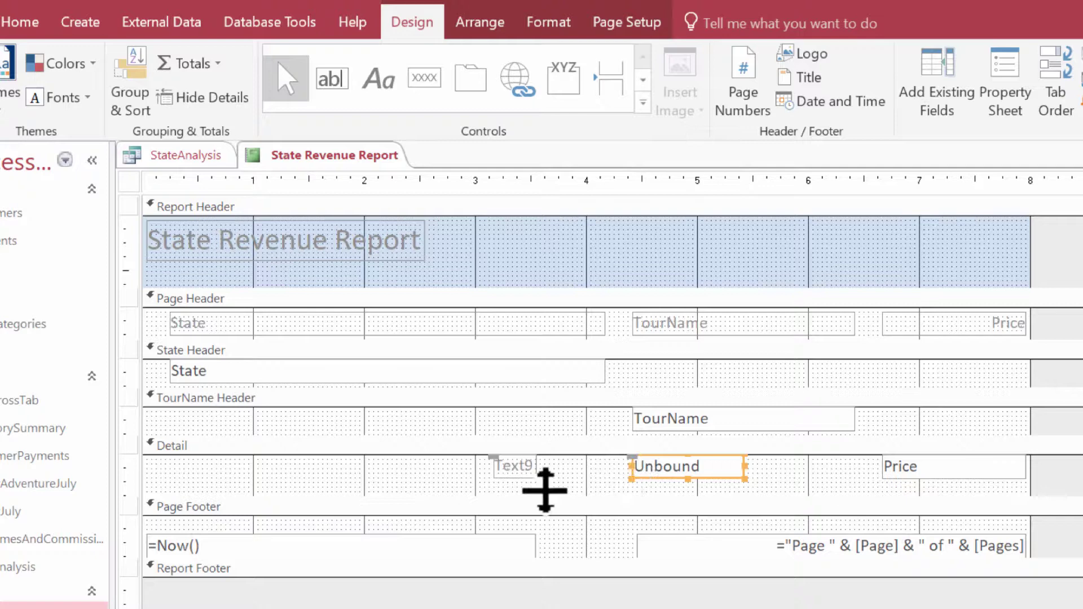
- Delete the Text9 label attached to the new text box
left_click(525, 467)
right_click(525, 467)
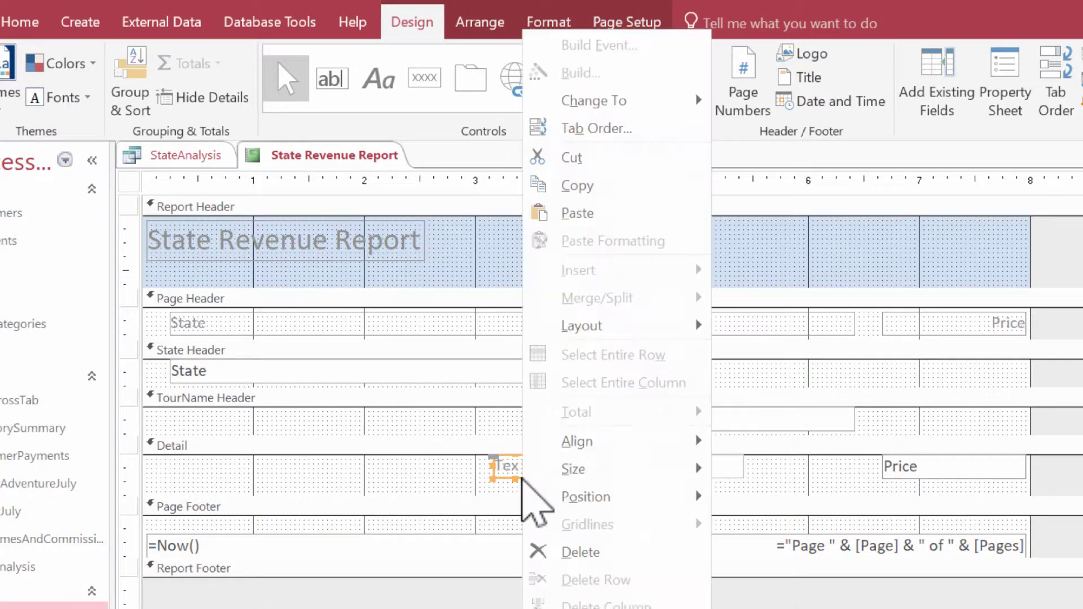
left_click(566, 552)
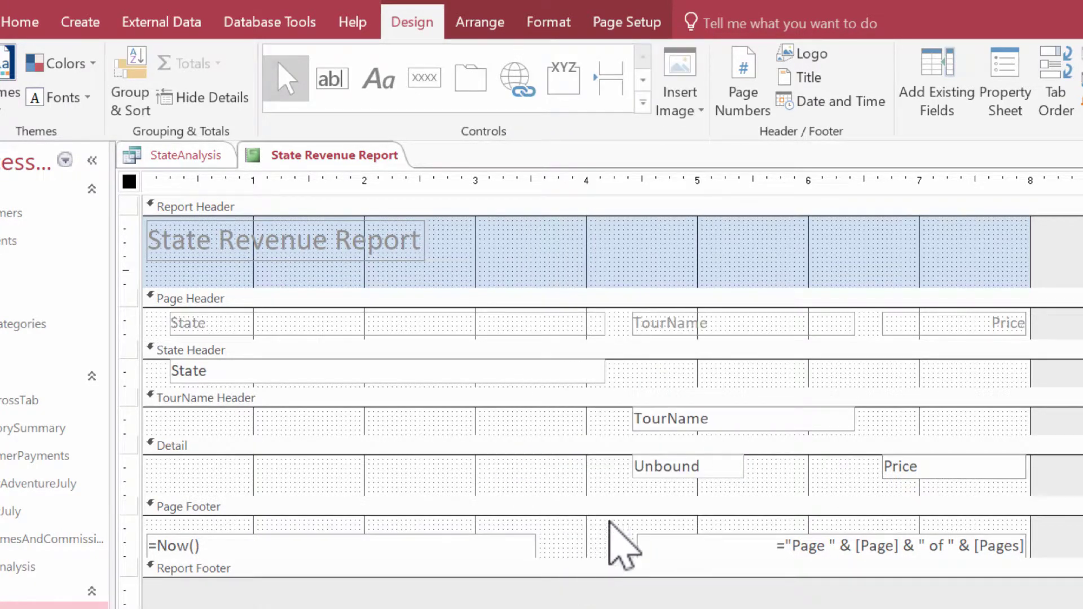
- Enter the expression =[FName]&" "&[LName] in the Detail text box
left_click(705, 466)
left_click(705, 467)
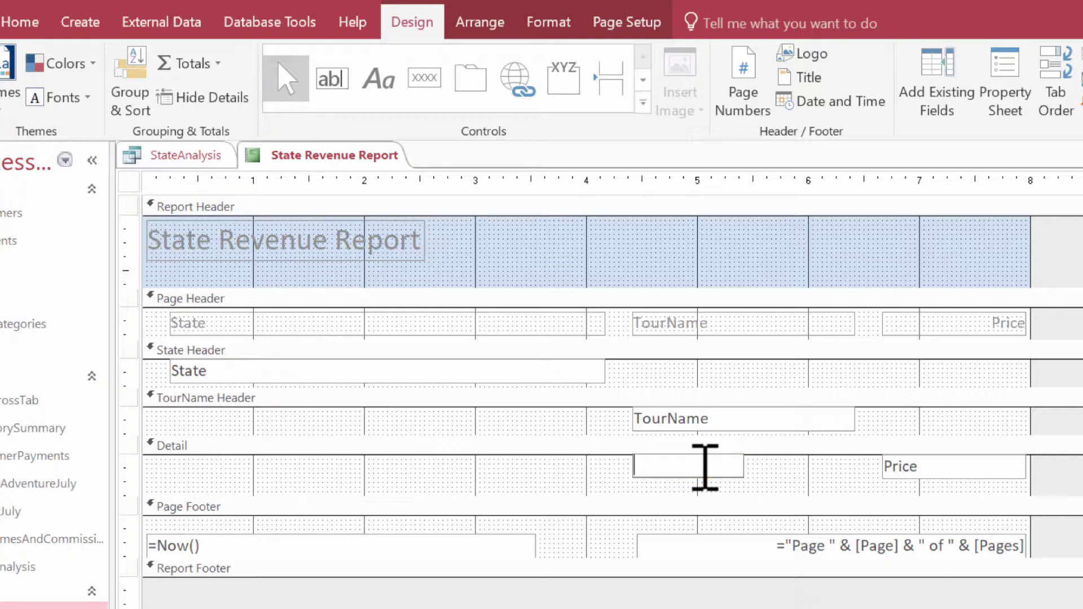
type("=[]")
key("Left")
type("FName")
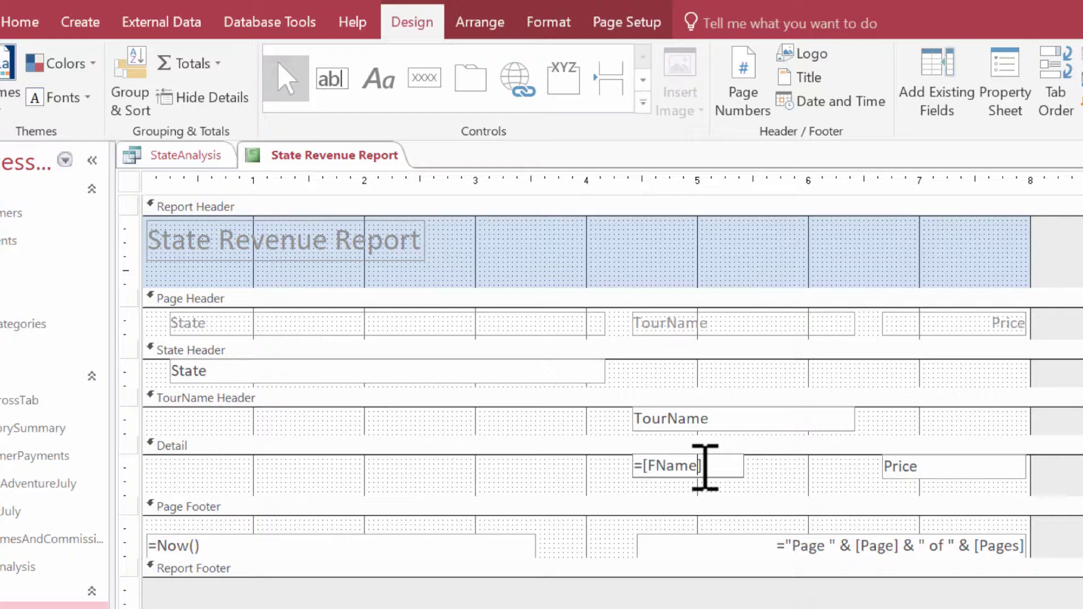
key("Right")
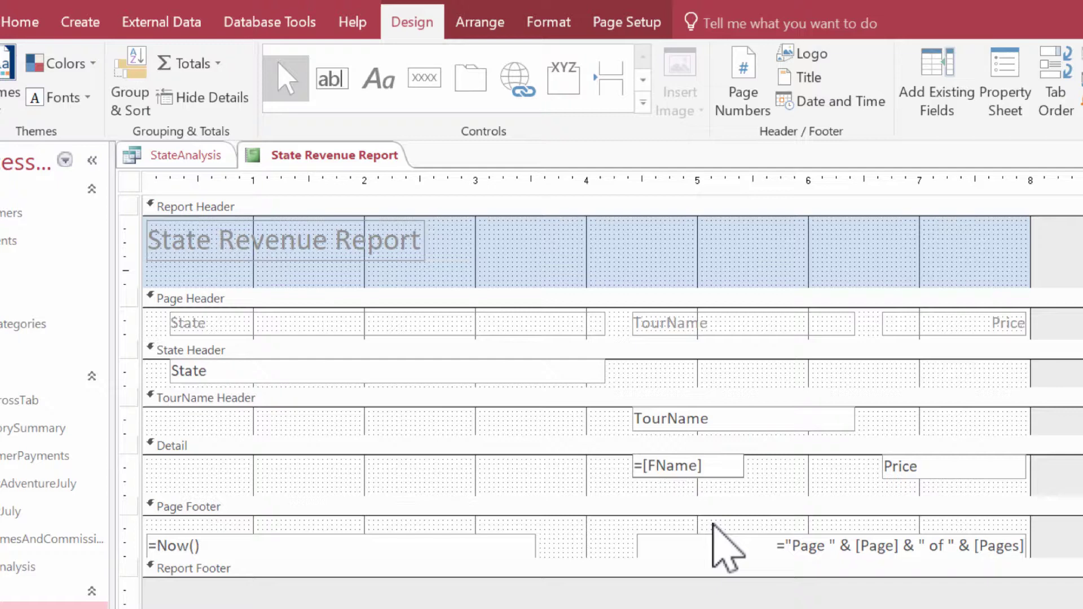
type("&\" \"")
type("&[]")
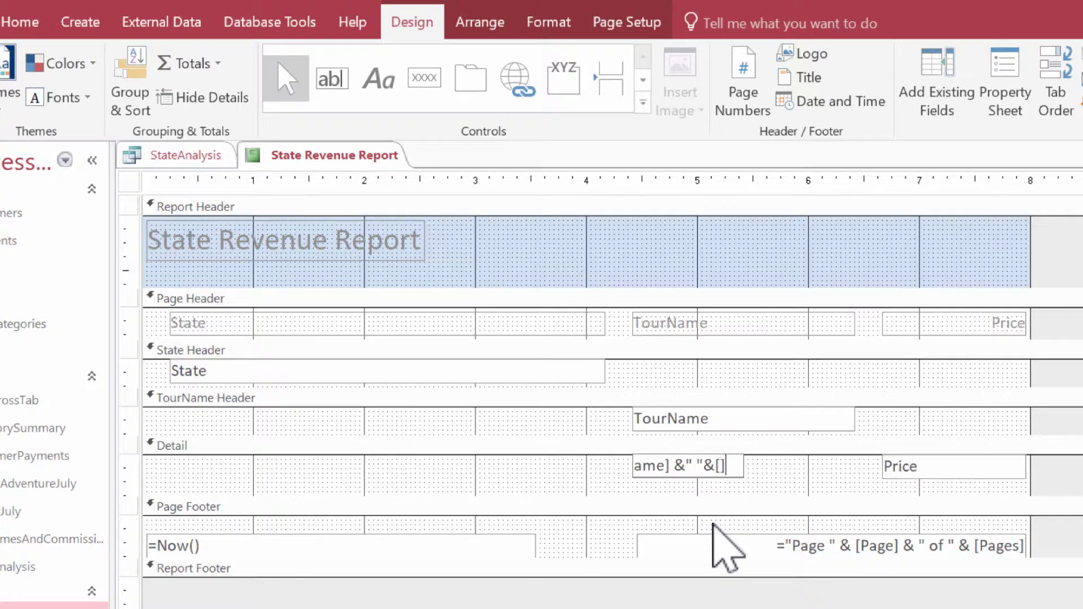
key("Left")
type("LName")
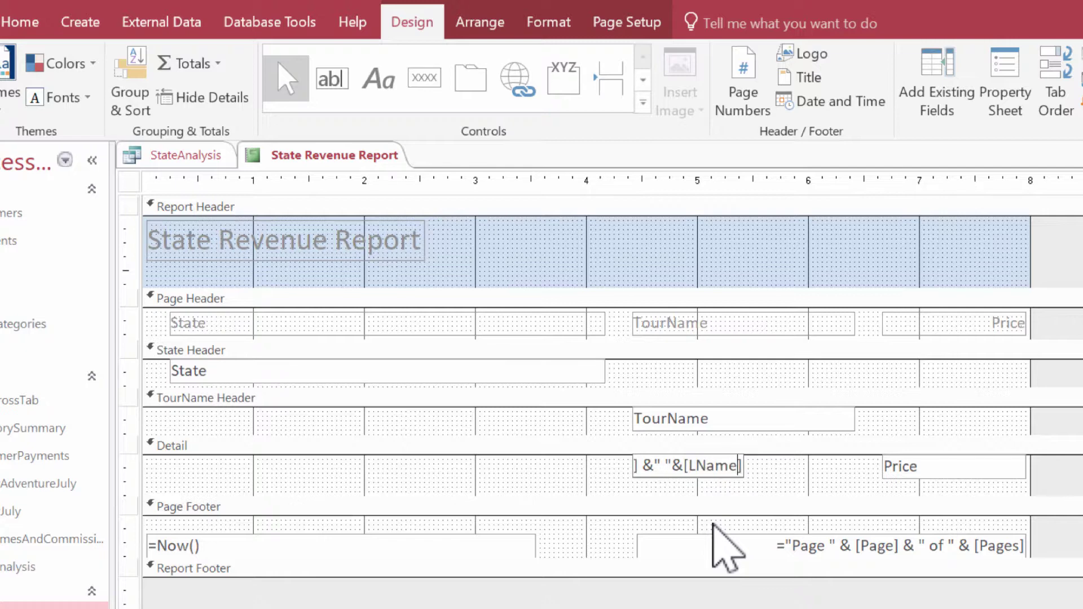
key("Return")
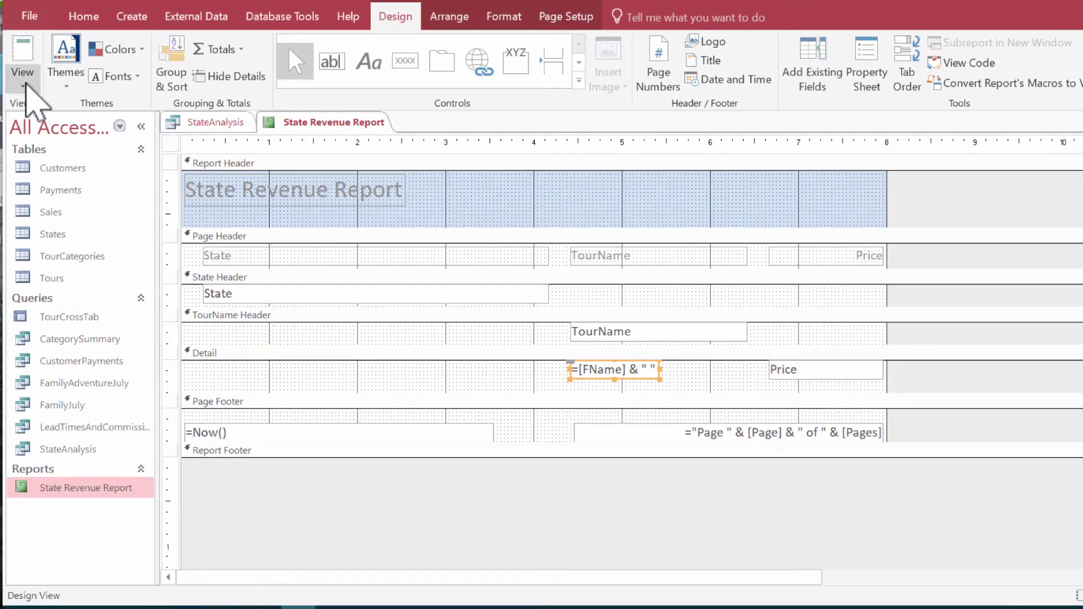
- Switch to Layout View and widen the customer-name column so full names fit
left_click(21, 81)
left_click(69, 189)
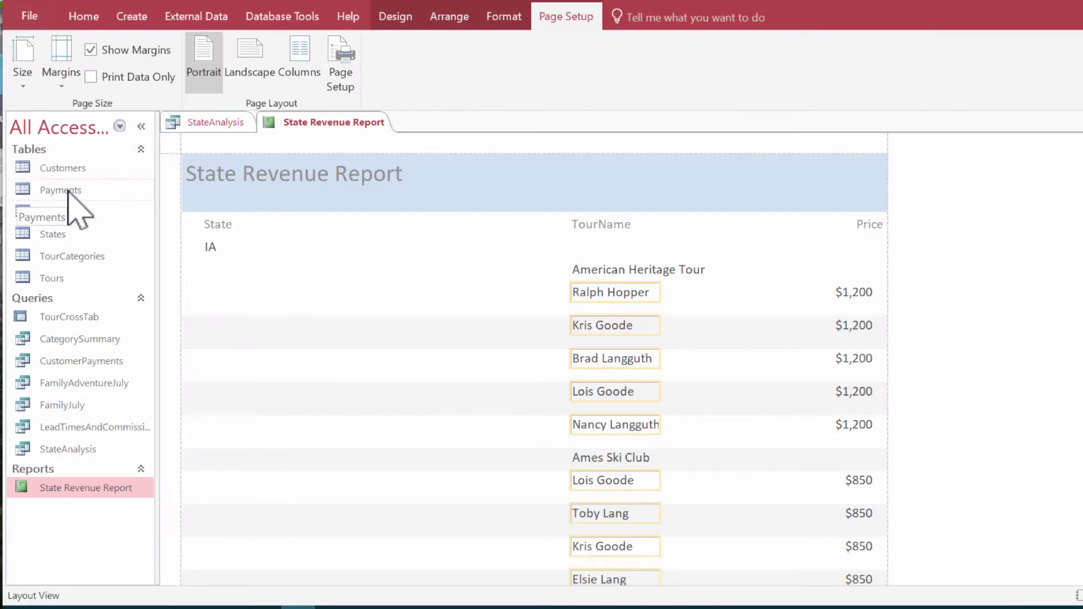
left_click(584, 333)
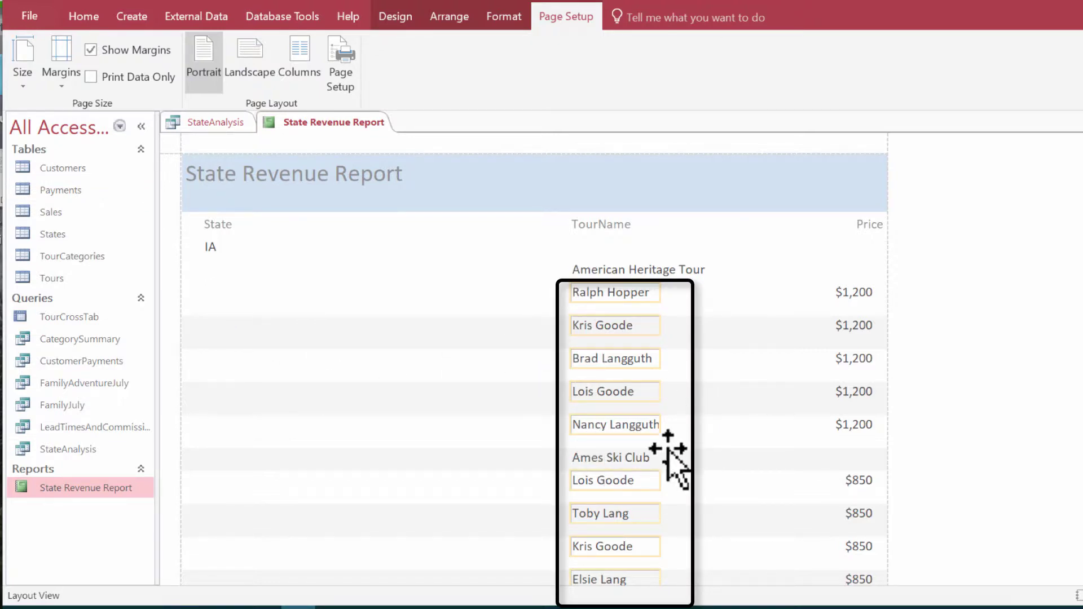
left_click(669, 339)
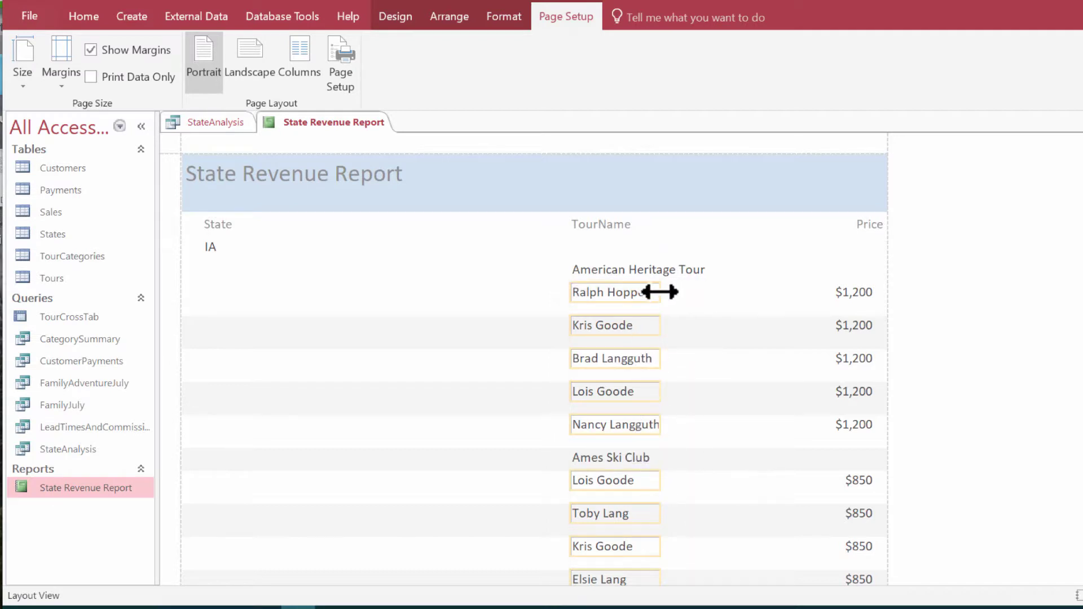
left_click_drag(659, 291, 733, 291)
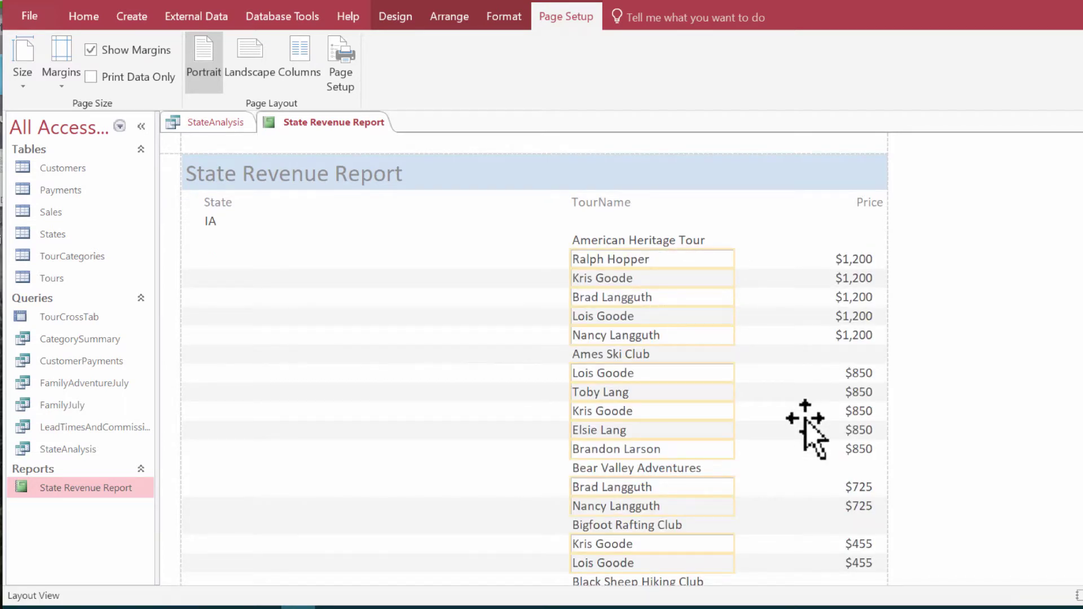
left_click(339, 410)
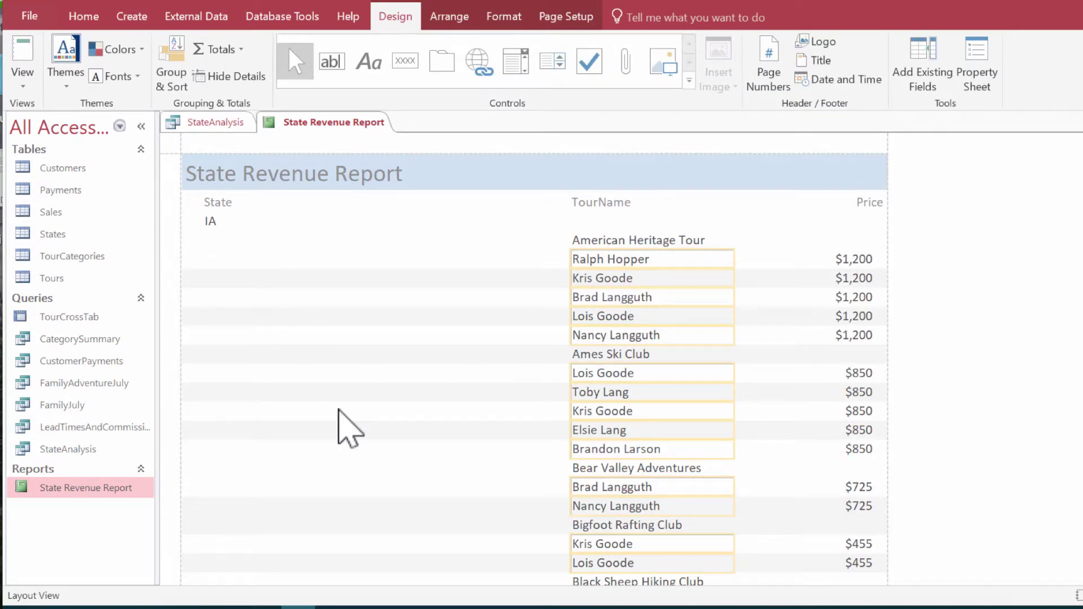